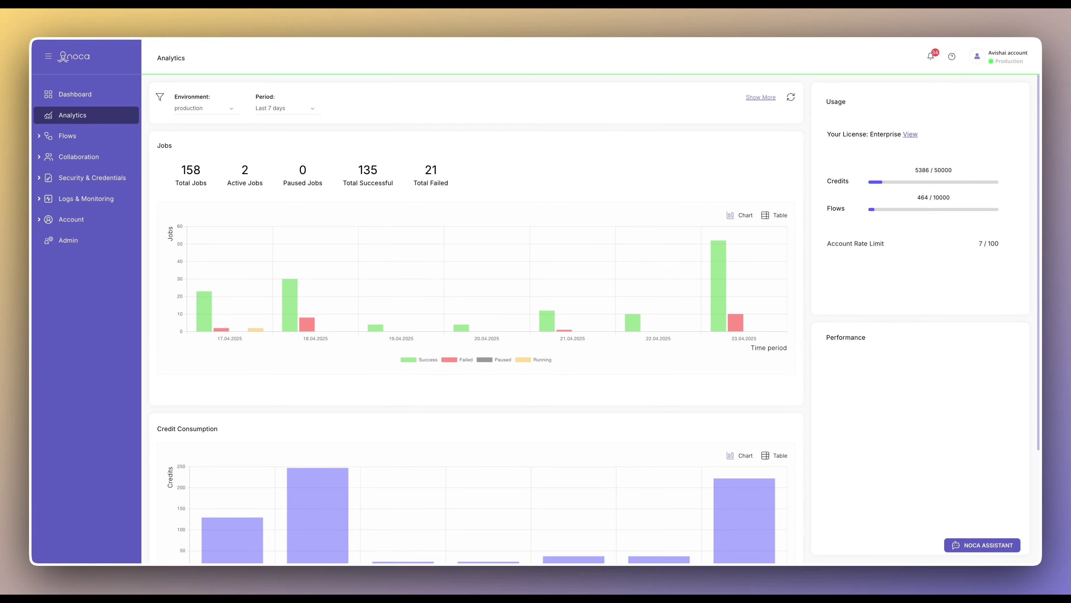
Open the account's security policies and view the actions available for the existing Salesforce flow policy
click(92, 178)
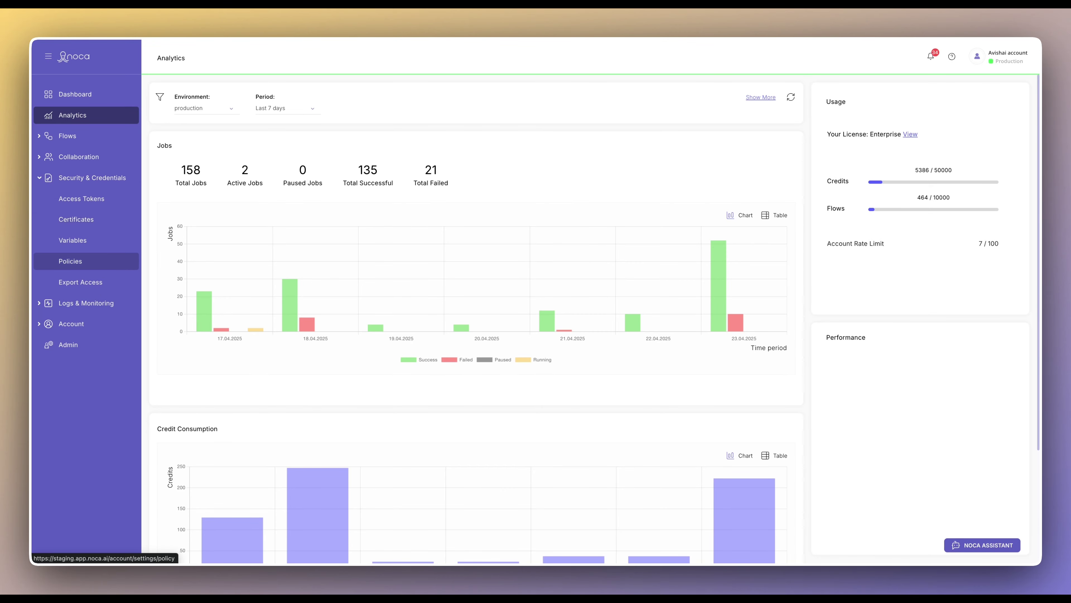
click(70, 260)
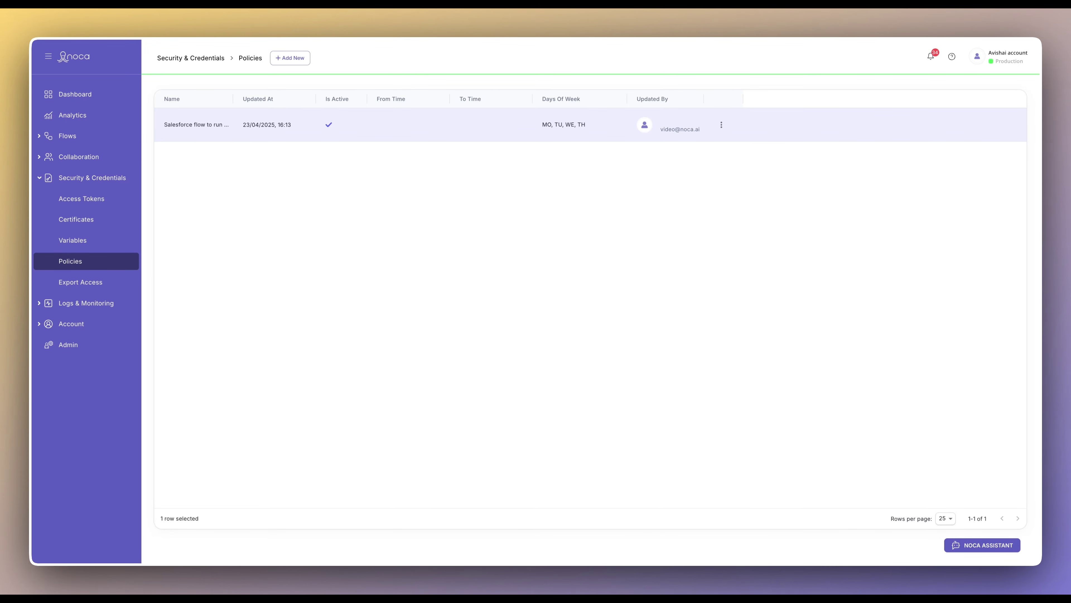
click(721, 124)
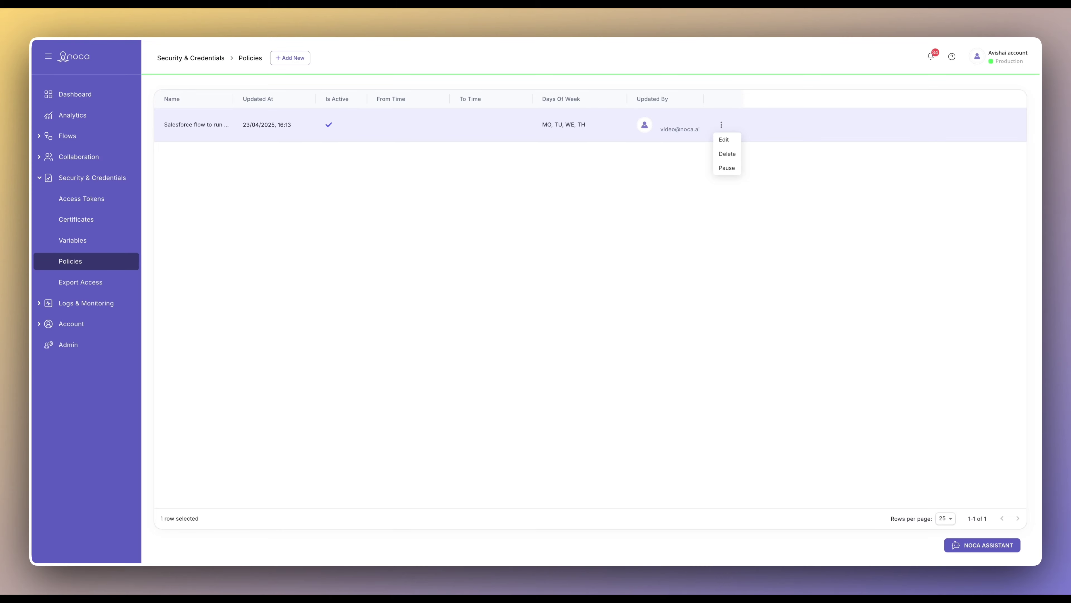
key(Escape)
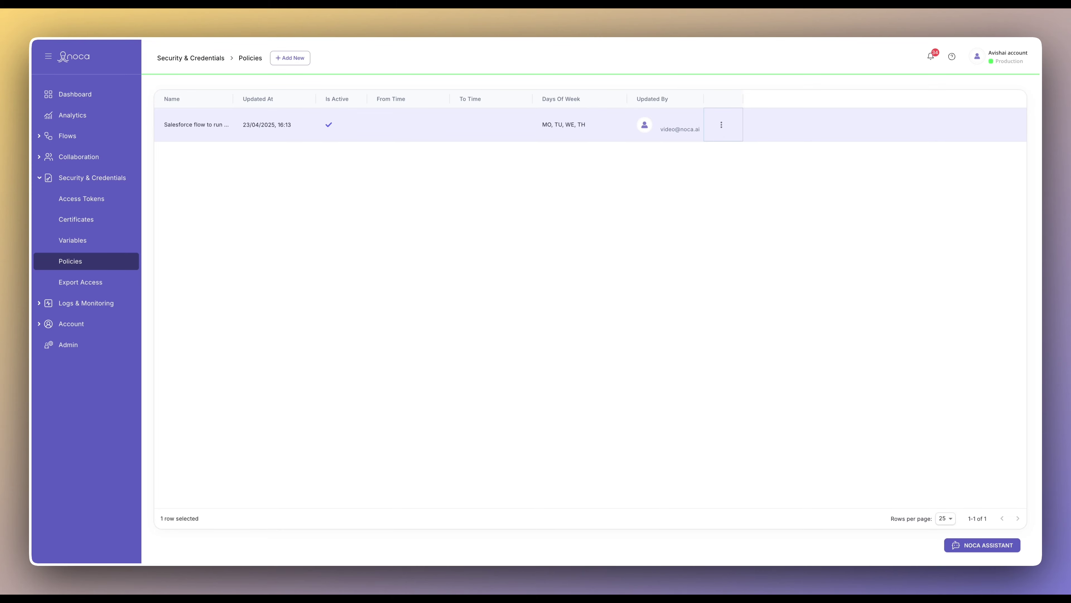
Add a policy named "Salesforce Weekend Policy" and include the "(Octopus)Email PO to Update Opportunity, to Create Customer and Sales Order" flow
click(290, 58)
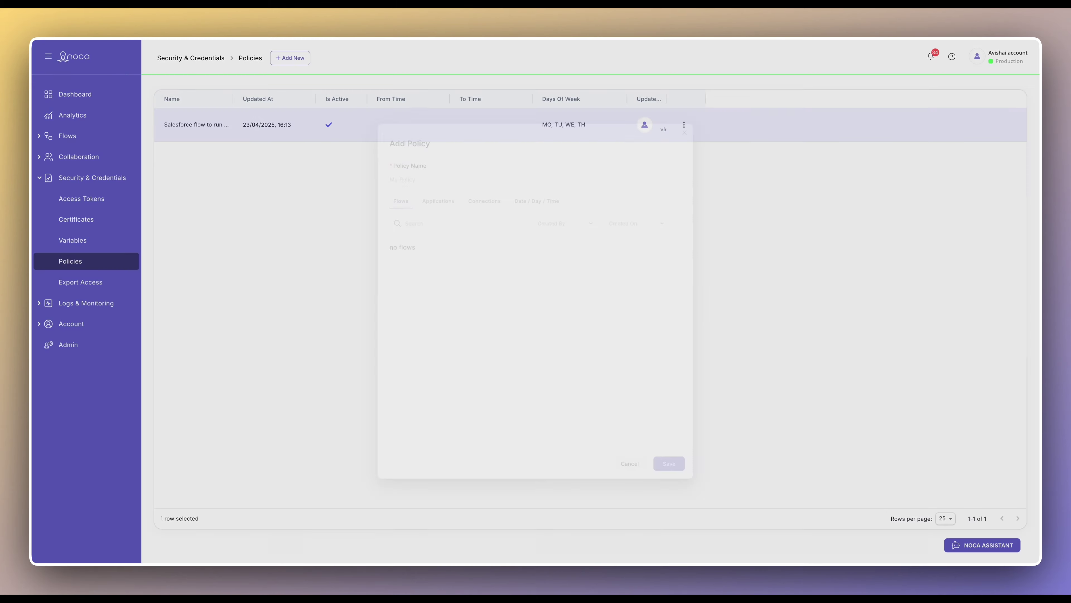
click(452, 180)
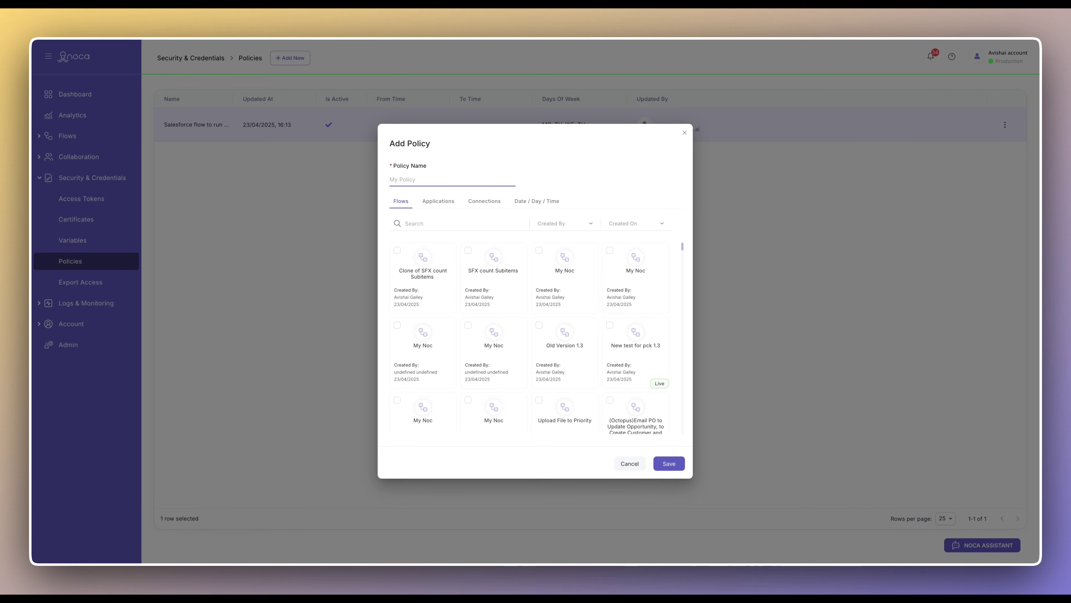
text(Salesforce Weekend PO)
scroll(531, 338, down, 2)
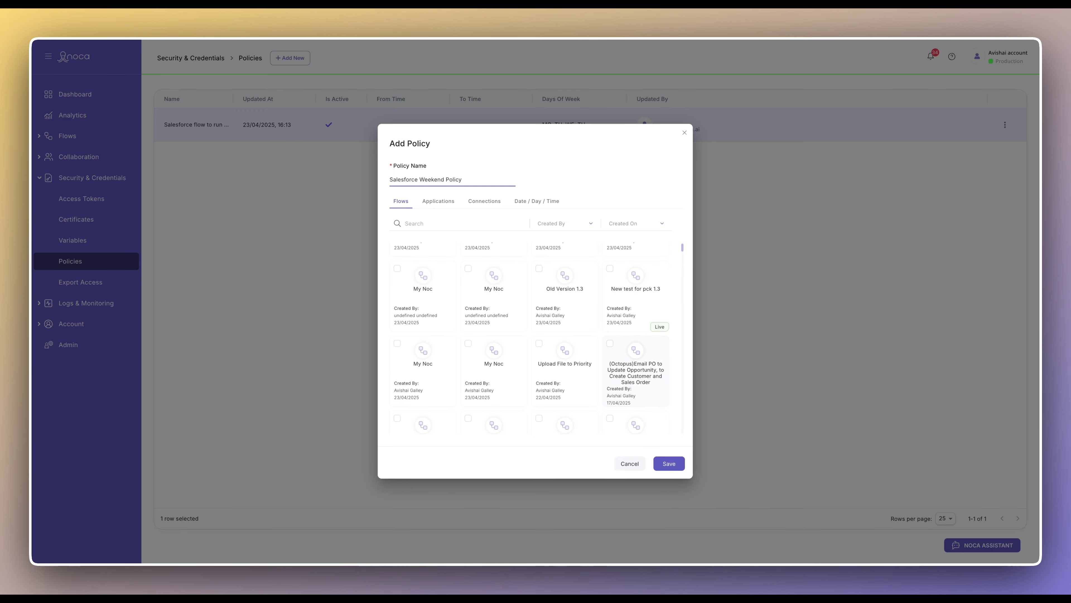
click(610, 343)
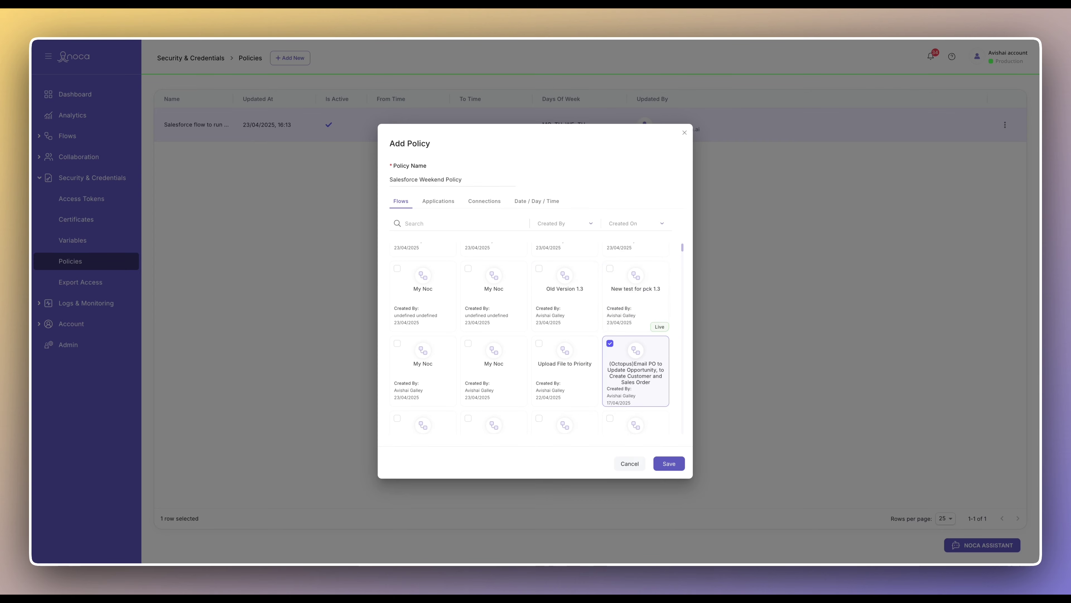
Include the Salesforce application and the Noca Ha connection in the policy
click(536, 200)
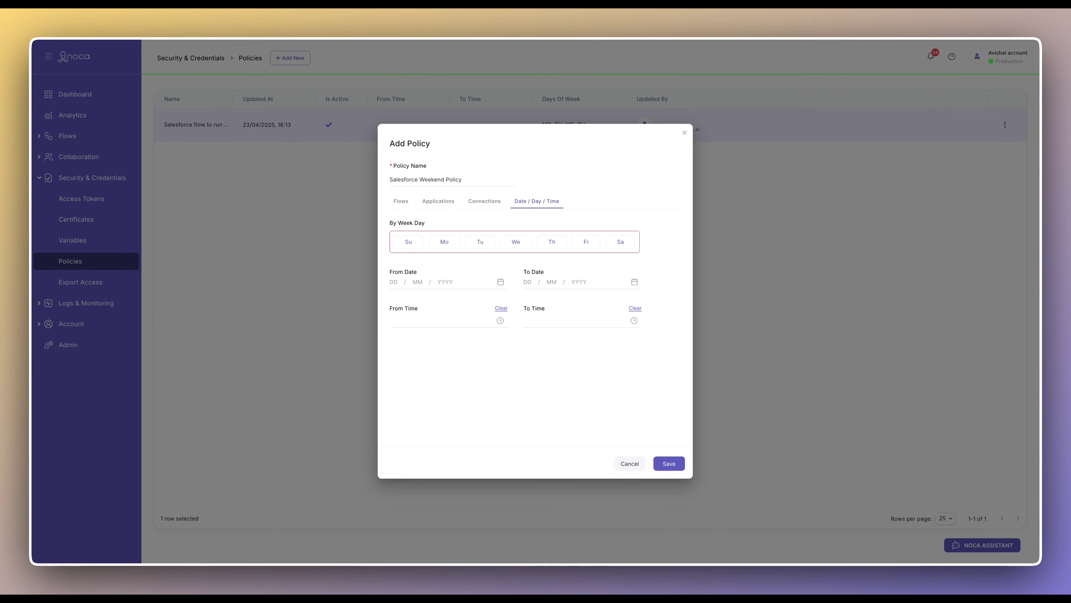
click(438, 201)
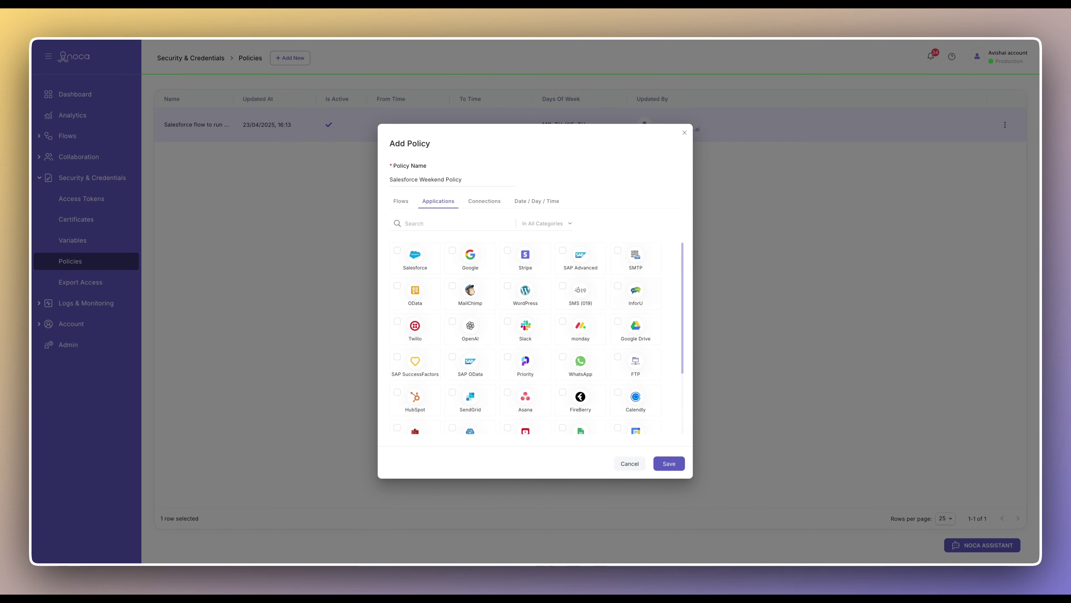
click(397, 250)
click(485, 201)
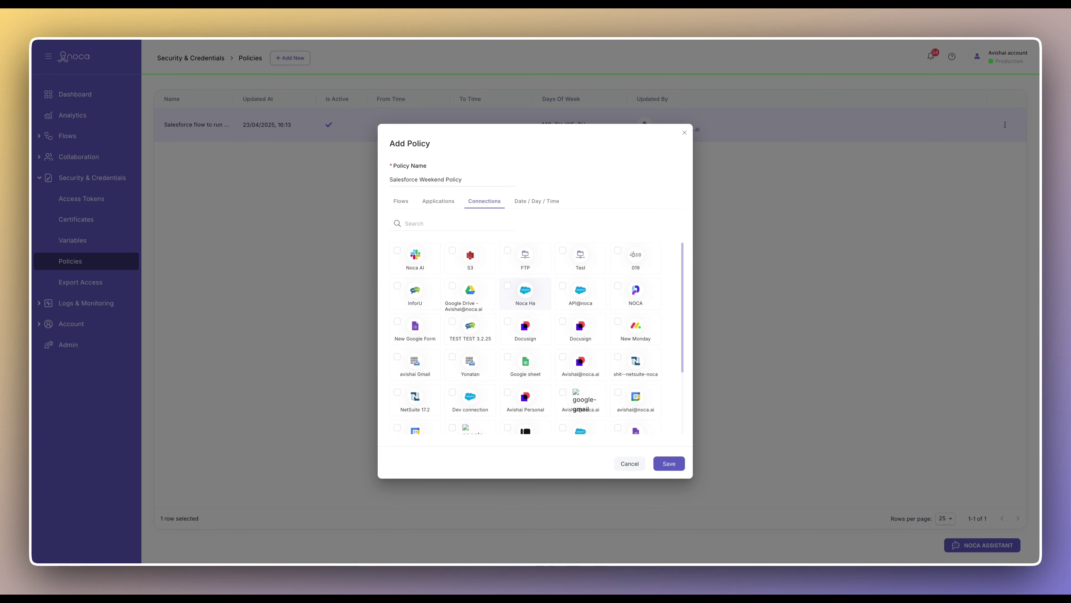
click(508, 286)
click(508, 286)
click(508, 285)
Set the policy's week days to Saturday and Sunday
click(536, 201)
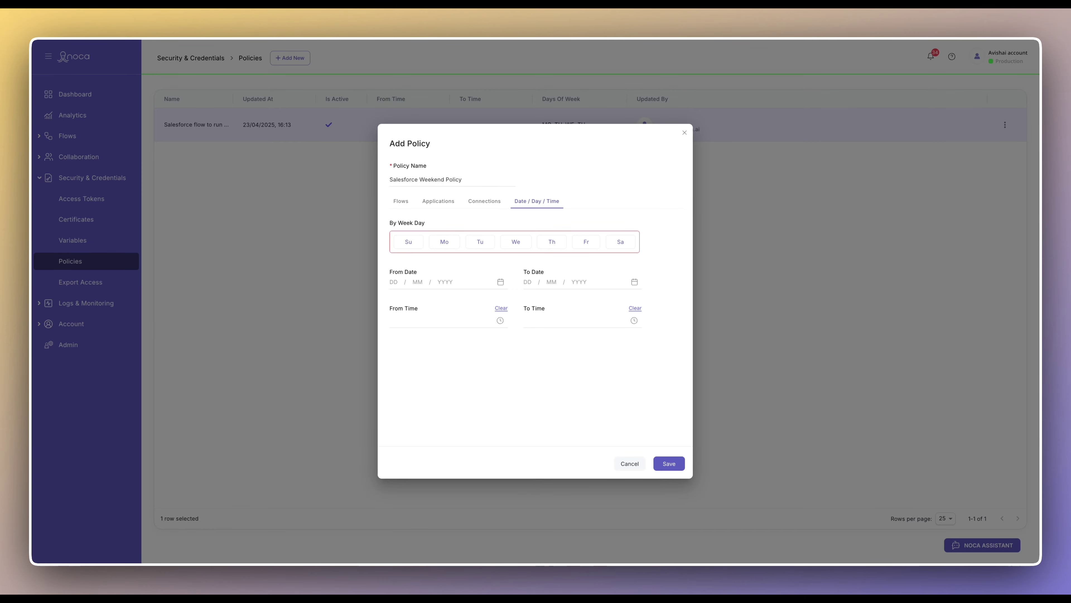
click(620, 241)
click(408, 242)
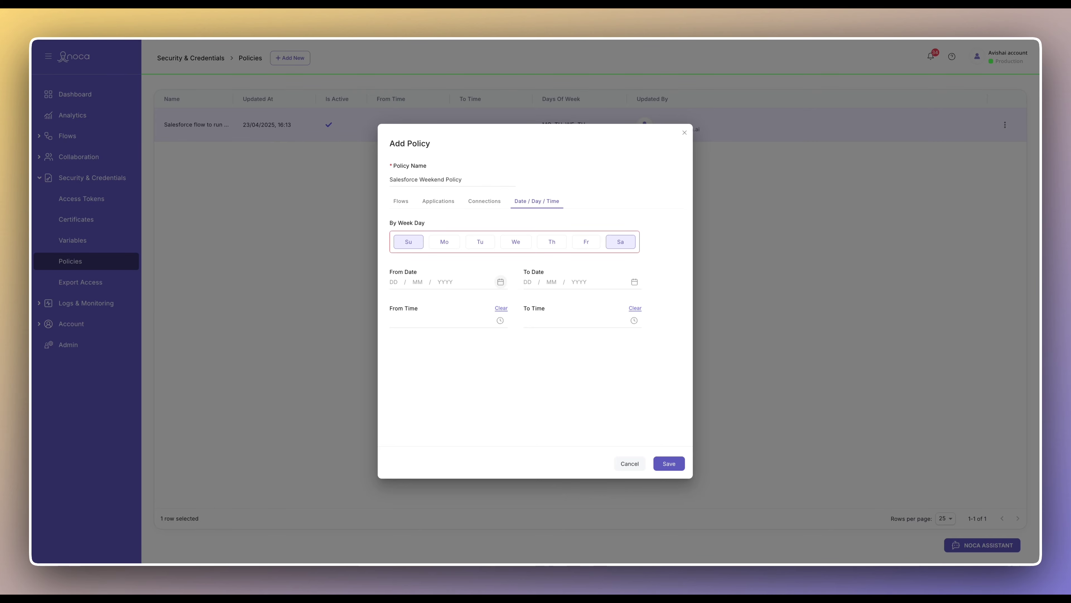
Set the policy's date range from 26/04/2025 to 31/05/2025
click(501, 282)
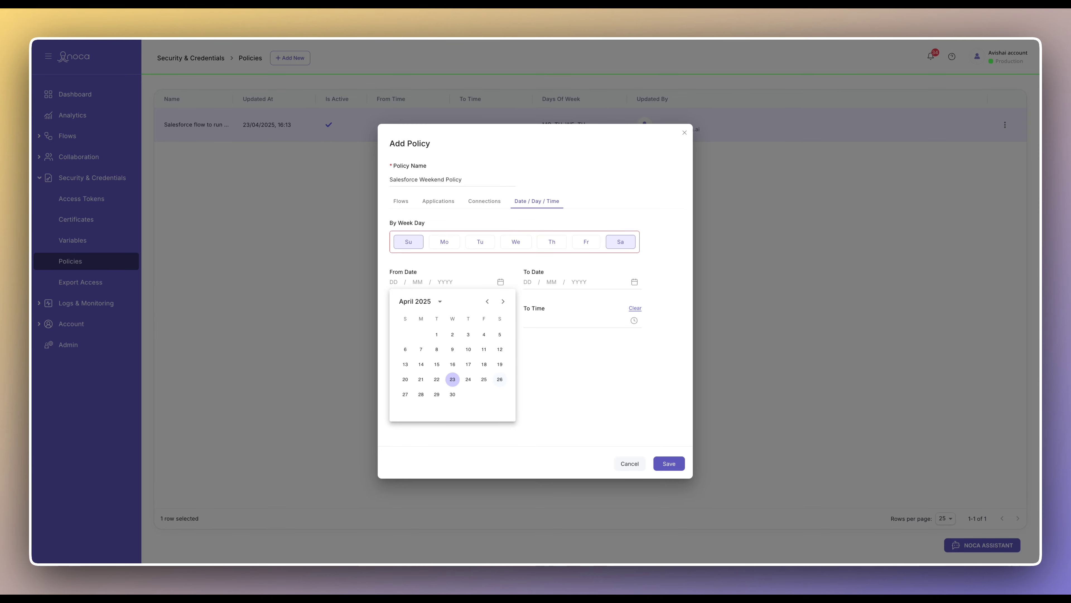
click(500, 379)
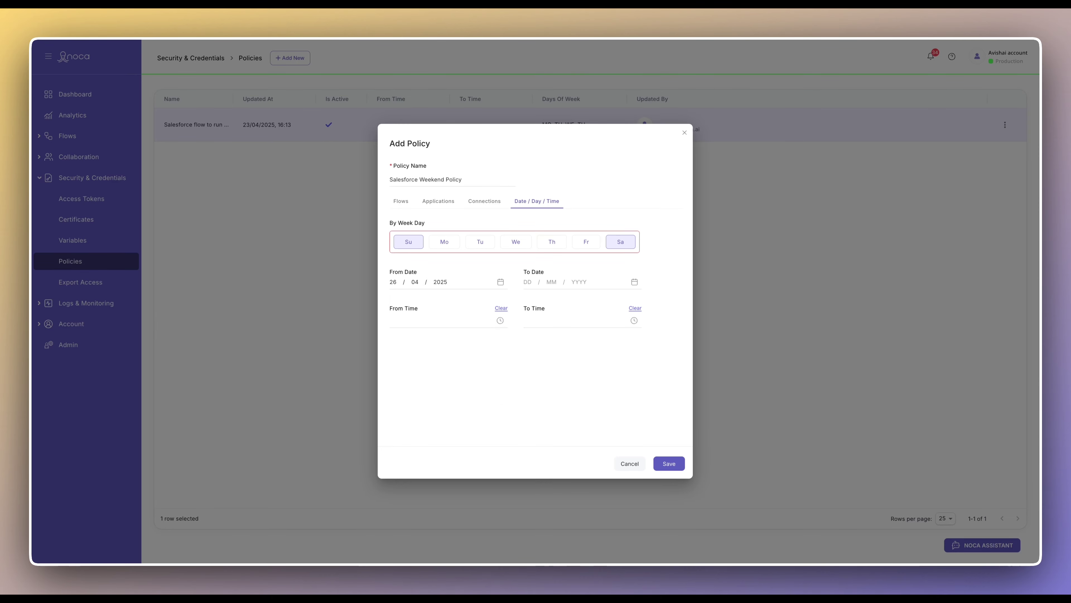
click(634, 282)
click(637, 301)
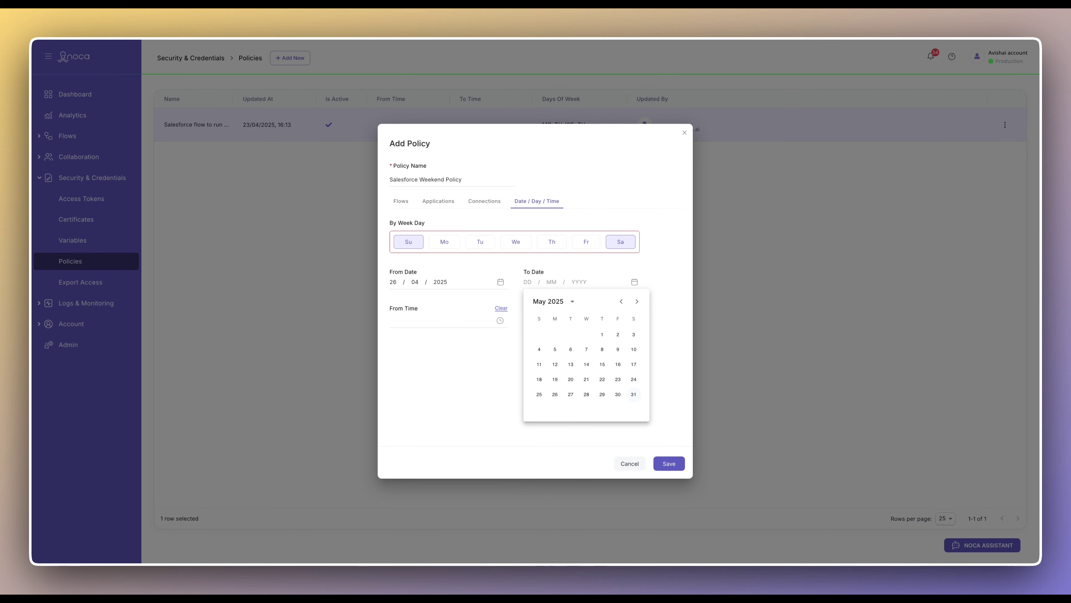
click(634, 394)
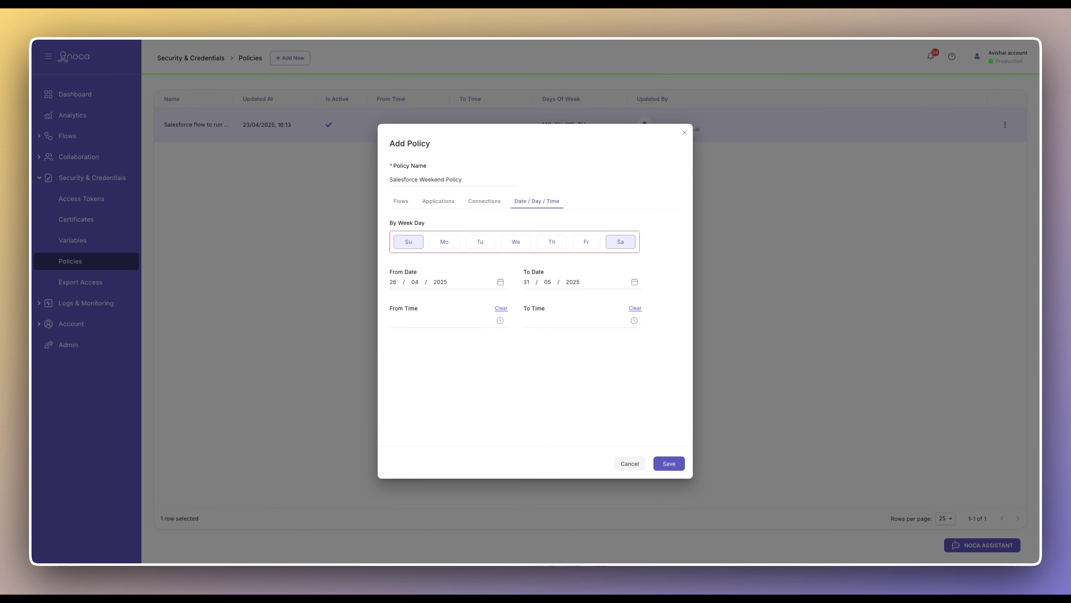
Set the policy's From Time to 12:00 AM, choose AM for its To Time, and save the policy
click(500, 320)
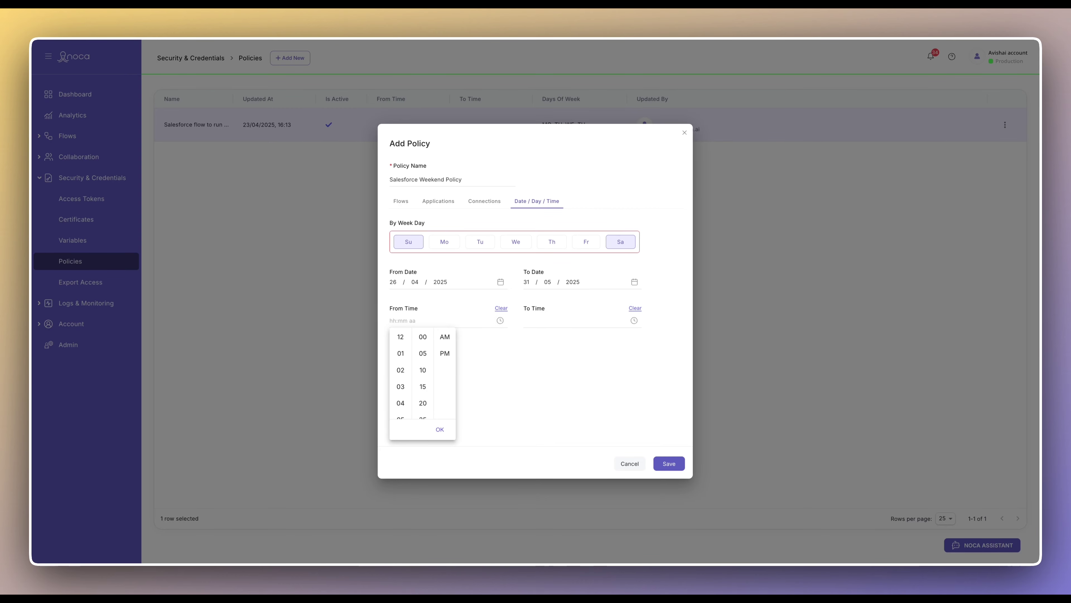
click(400, 337)
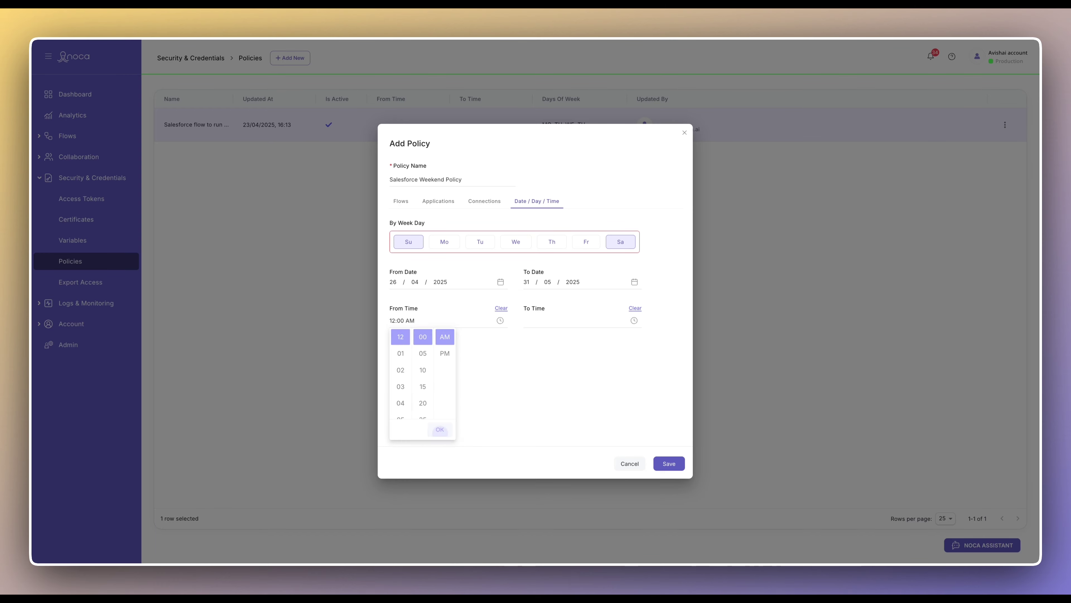
click(440, 429)
click(633, 320)
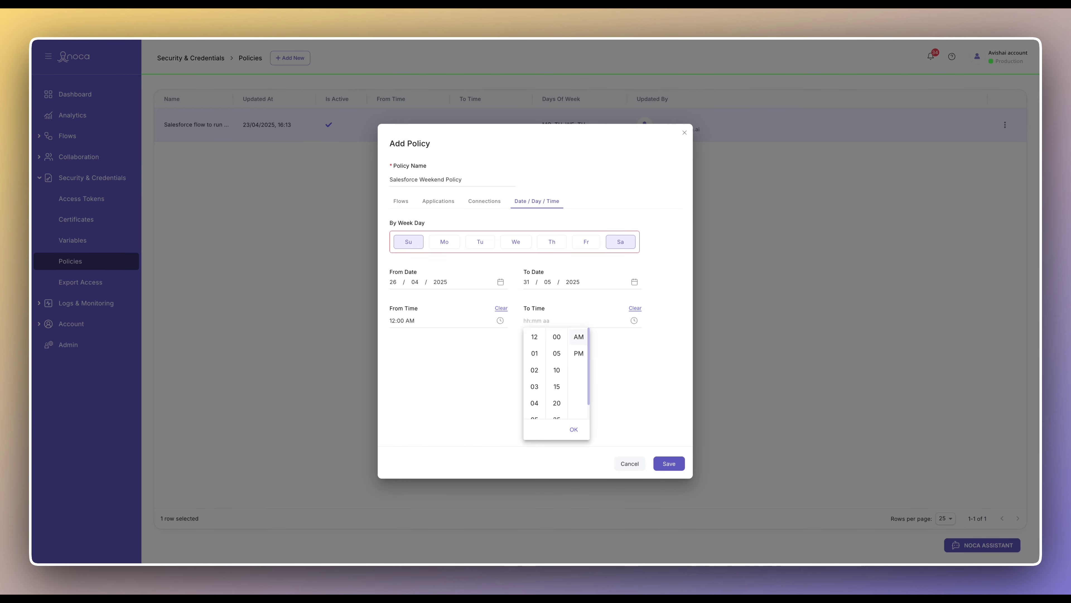
click(579, 336)
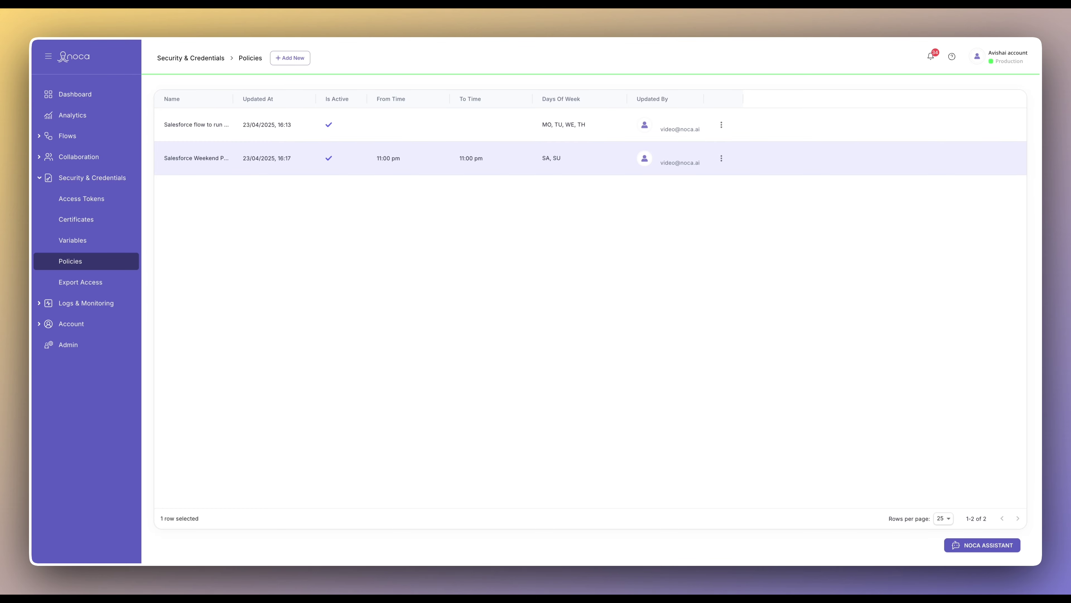
Create a new flow in the Flow Builder and add the first listed event trigger as its starting node
click(68, 135)
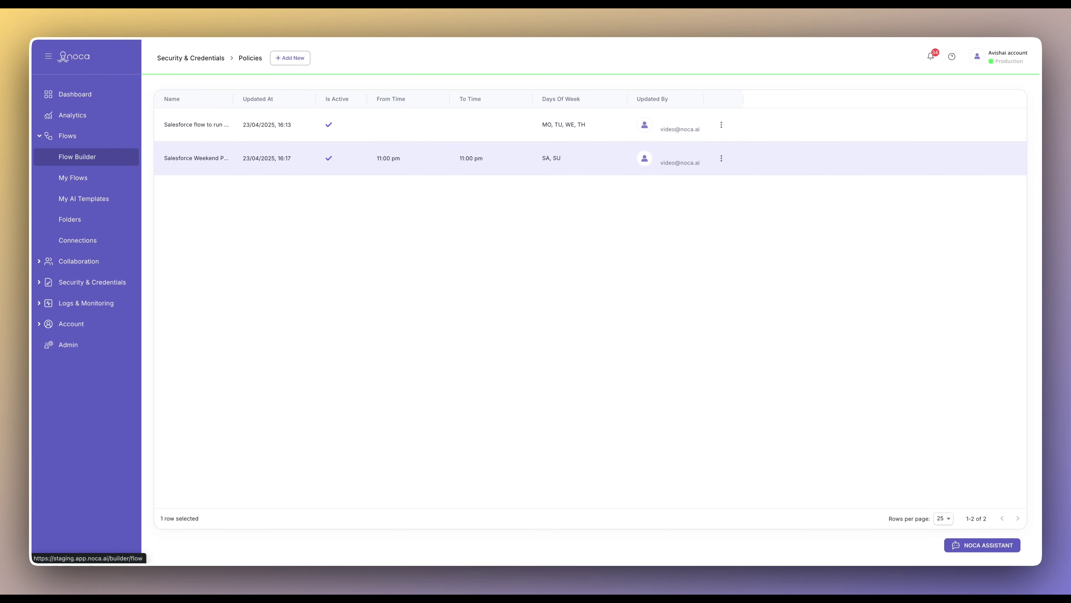
click(77, 157)
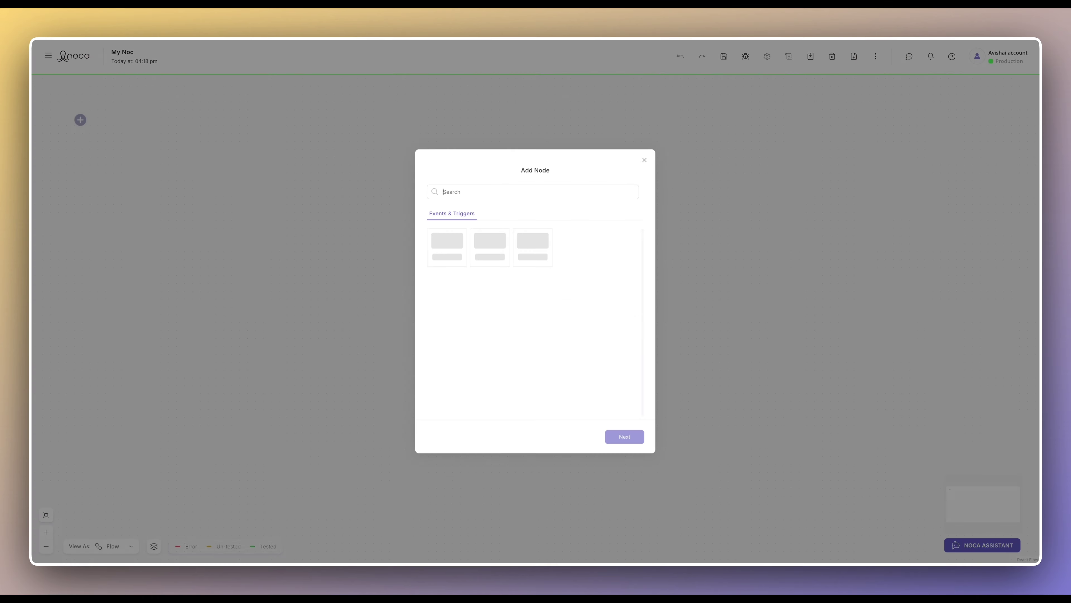
key(Escape)
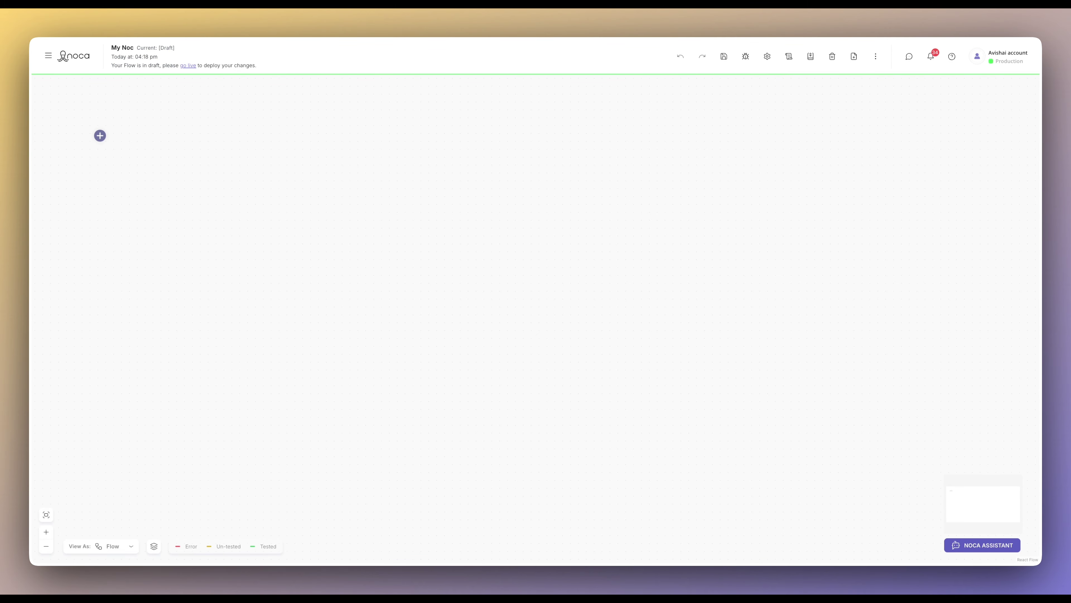
click(99, 136)
click(447, 248)
click(625, 436)
Open the new flow's policy settings and view the actions available for the listed Salesforce policy
click(767, 56)
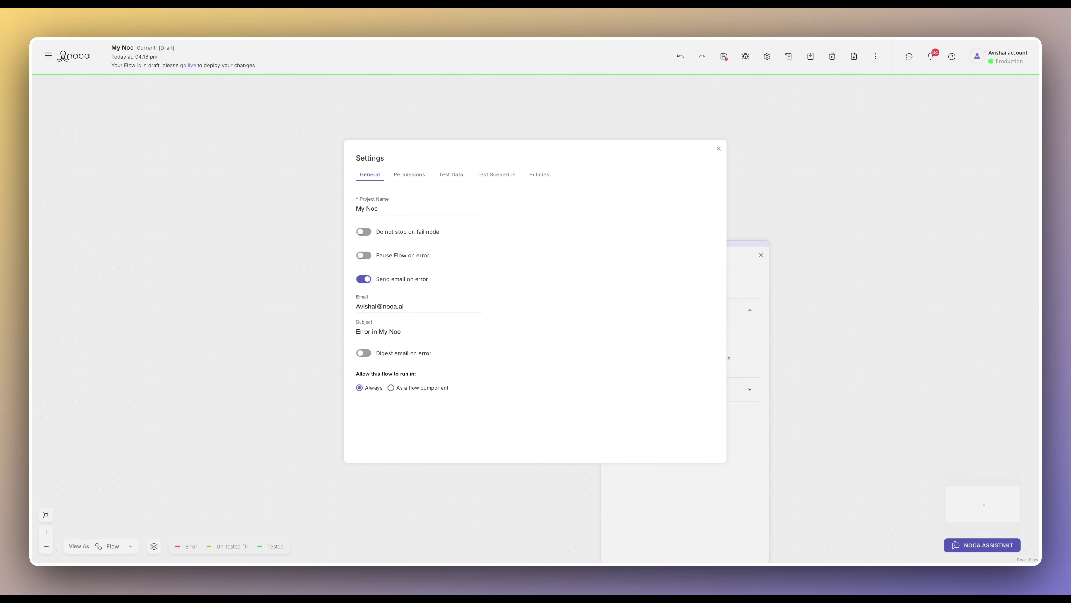
click(540, 174)
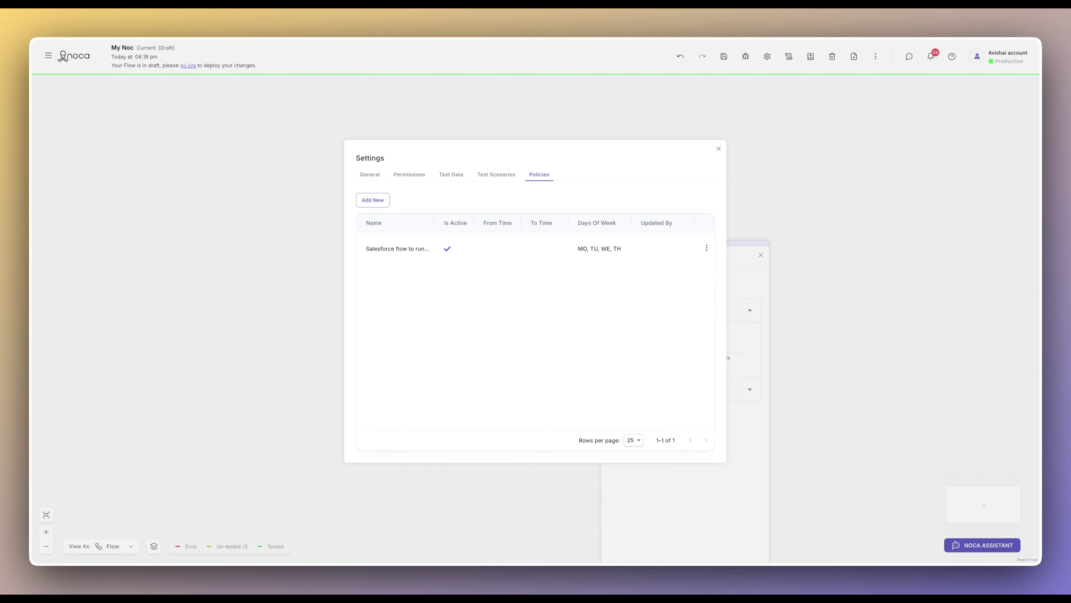
click(599, 249)
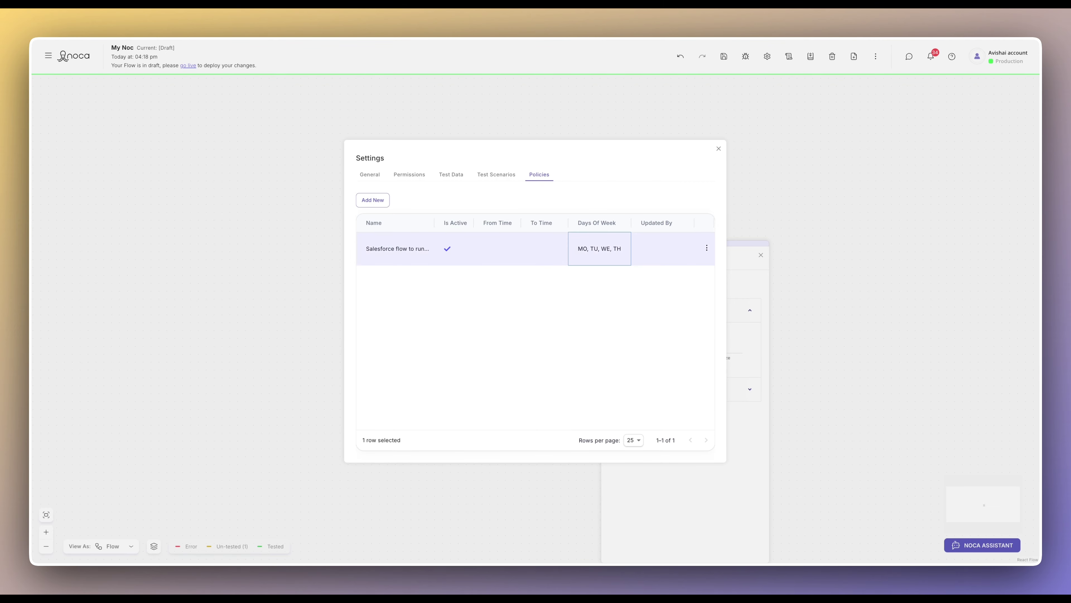
click(706, 248)
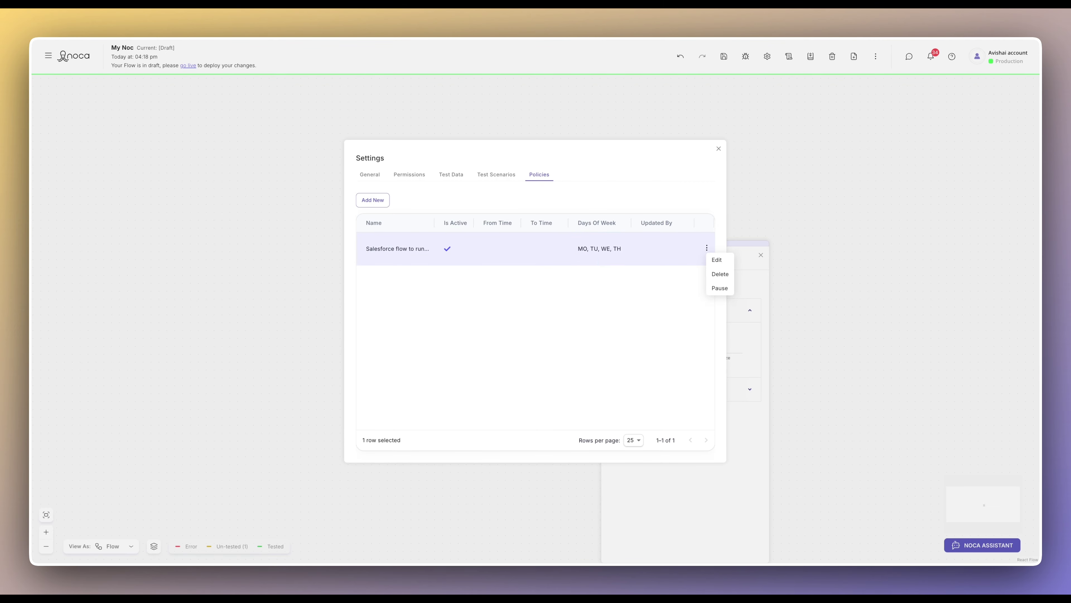
key(Escape)
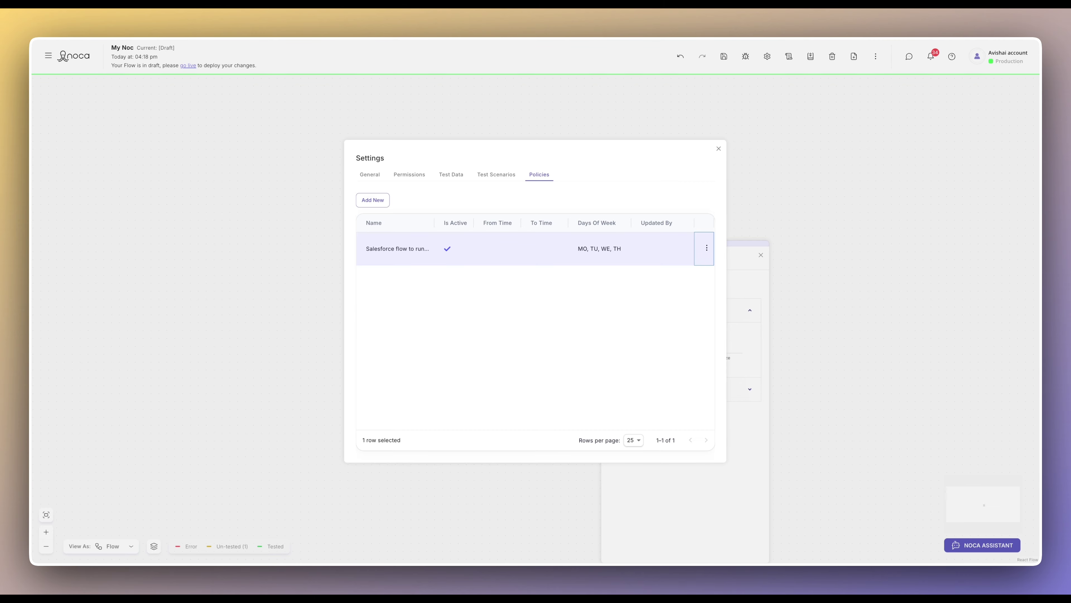